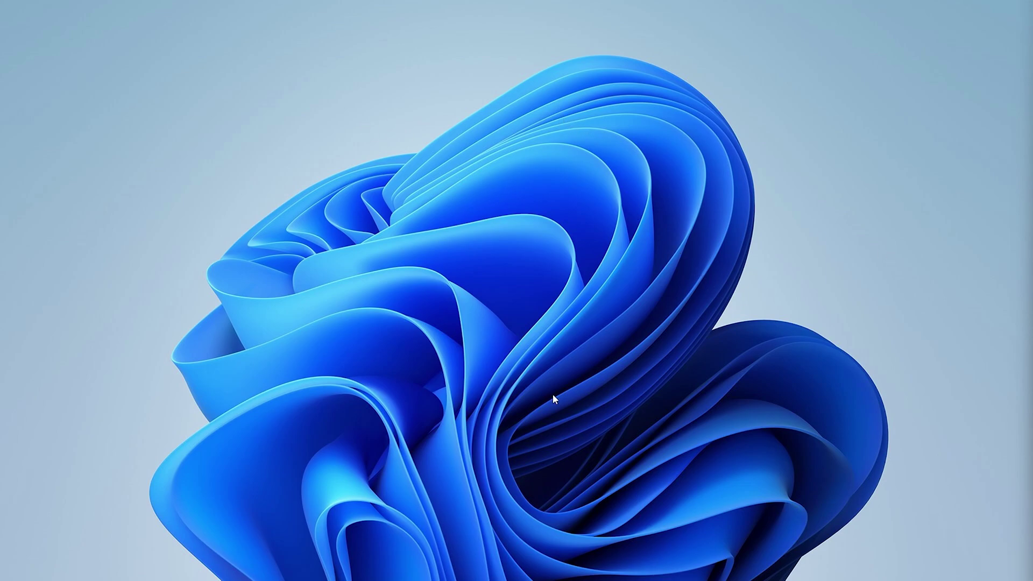
- Bring the auto-hidden taskbar up from the bottom screen edge
mouse_move(396, 571)
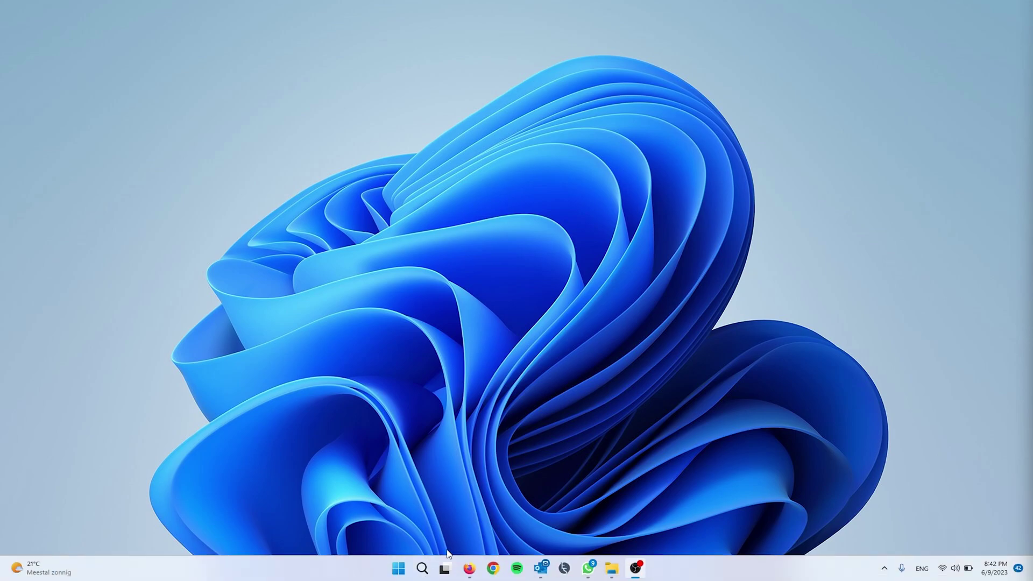
- Run ncpa.cpl from the Run dialog to launch Network Connections
right_click(397, 569)
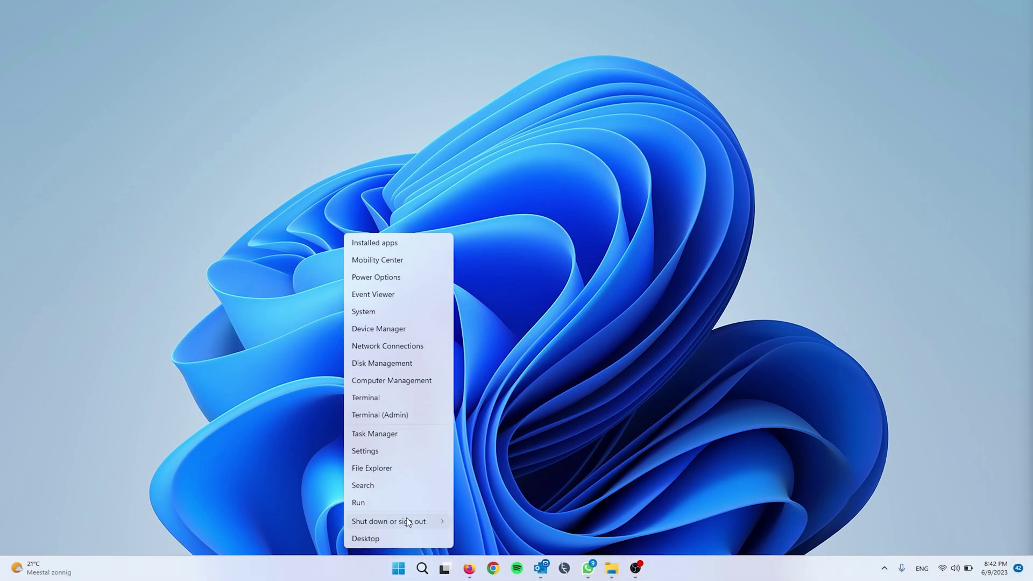
click(387, 505)
drag(104, 466, 511, 222)
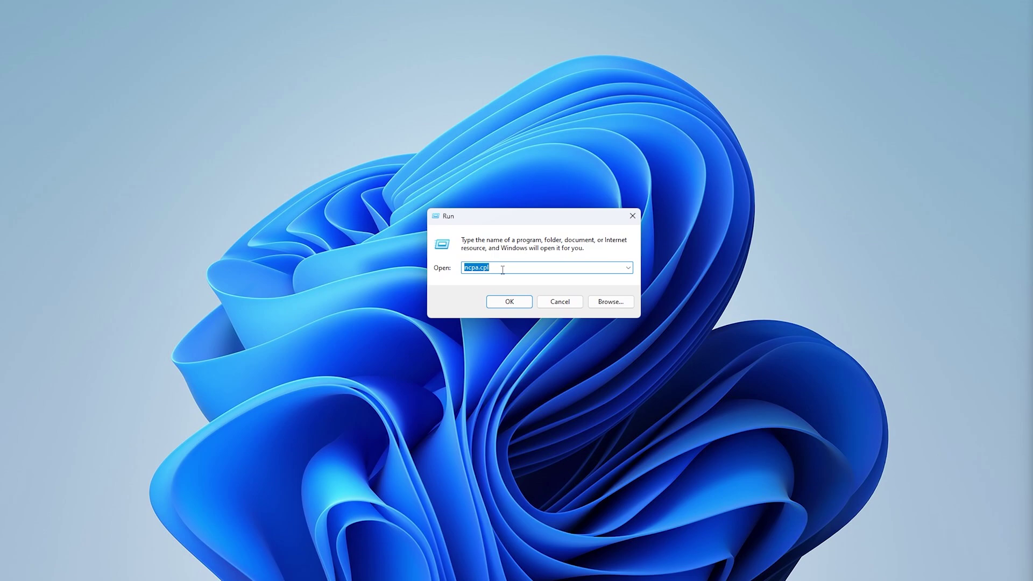
key(Return)
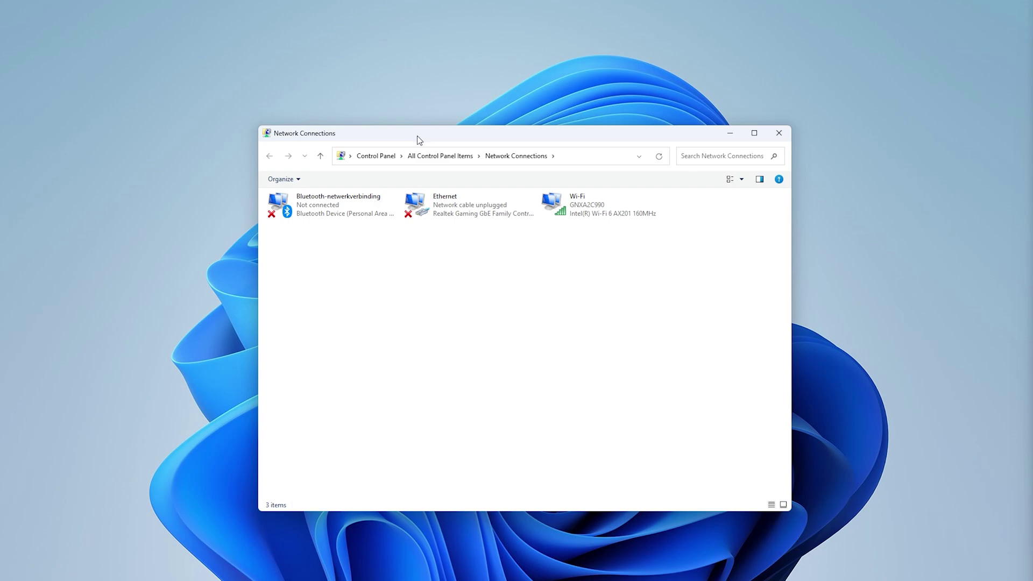
- Open the Wi-Fi connection's Properties and select Internet Protocol versie 4 (TCP/IPv4)
drag(418, 135, 434, 135)
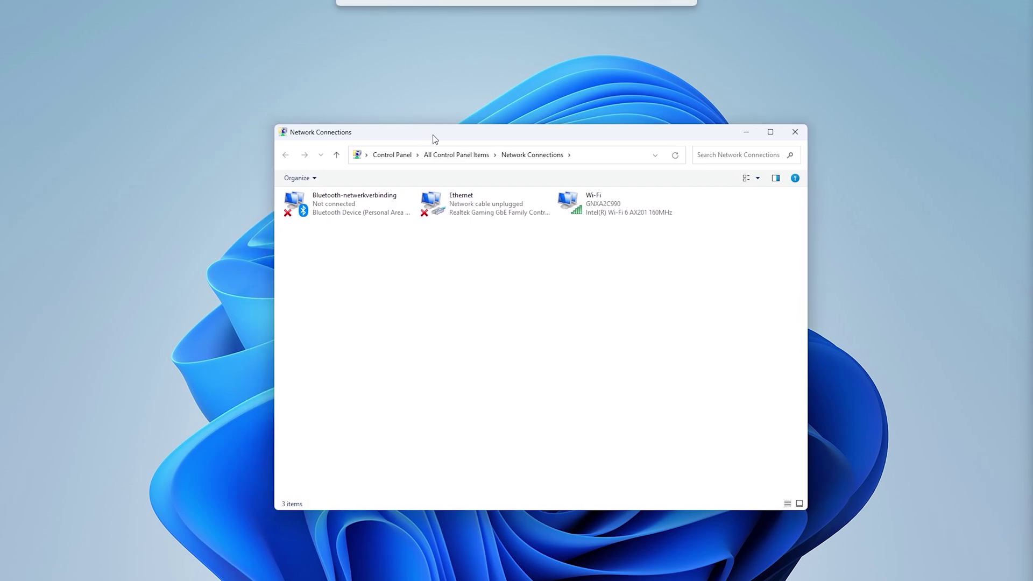
click(628, 194)
right_click(599, 196)
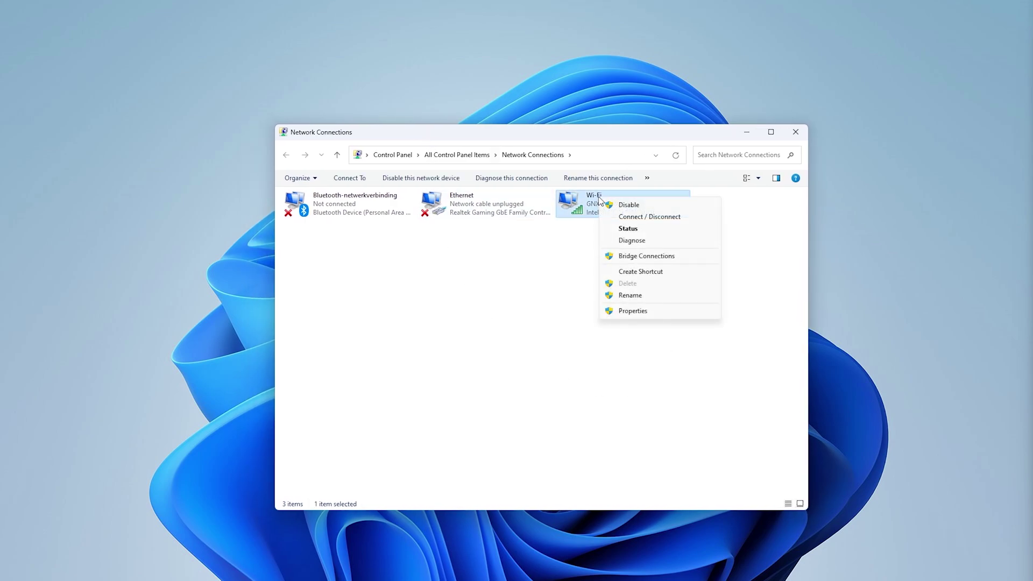
click(642, 316)
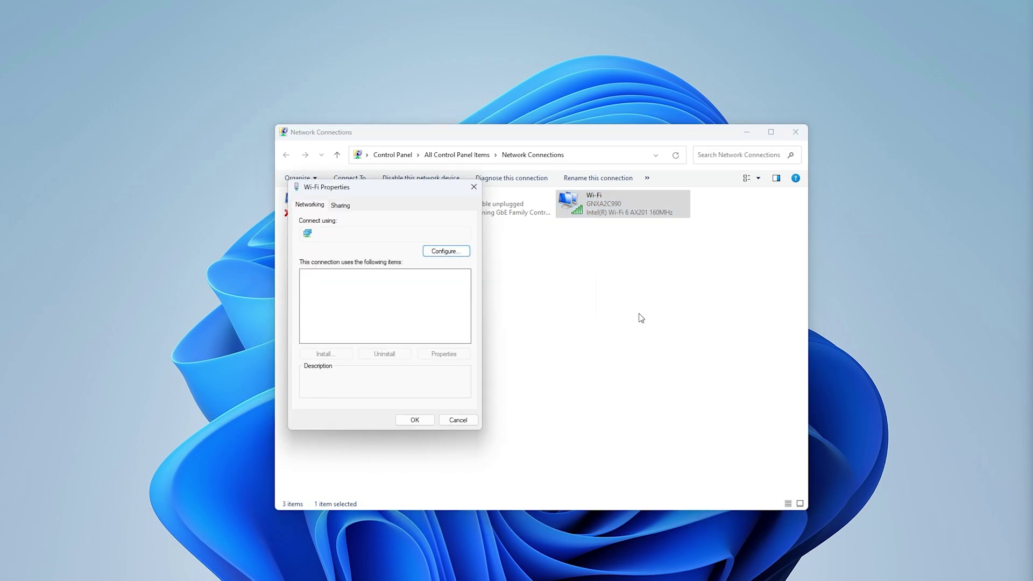
drag(383, 194, 542, 179)
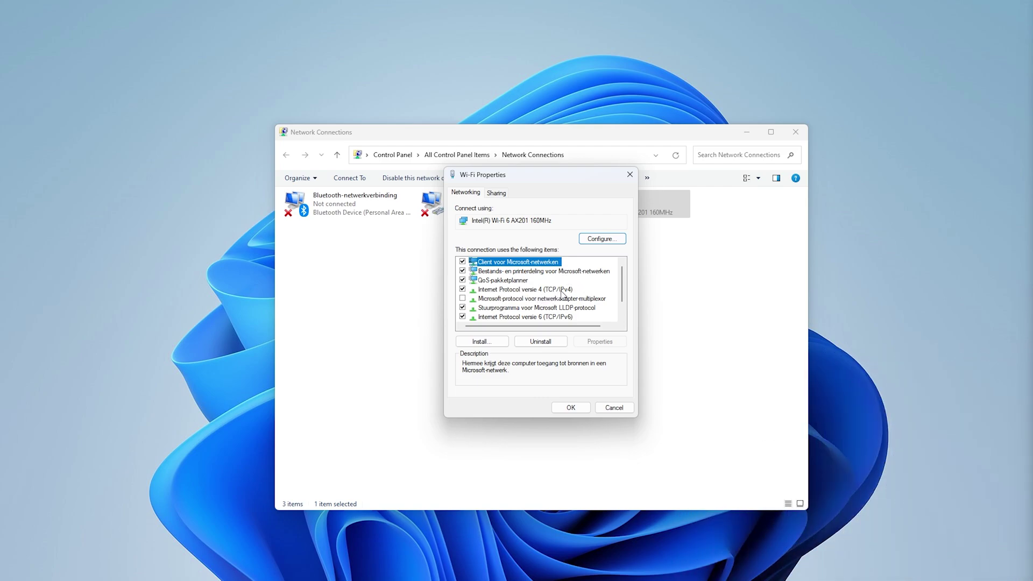
click(531, 290)
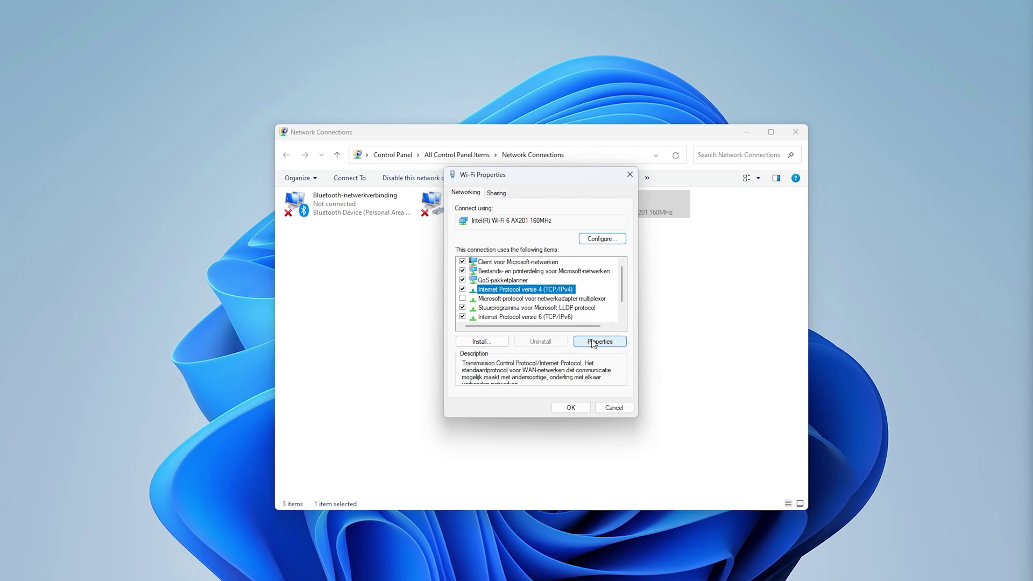
- Set Wi-Fi IPv4 DNS manually to preferred 1.1.1.1 and alternate 1.1.0, then save and close
click(593, 341)
drag(555, 215, 511, 184)
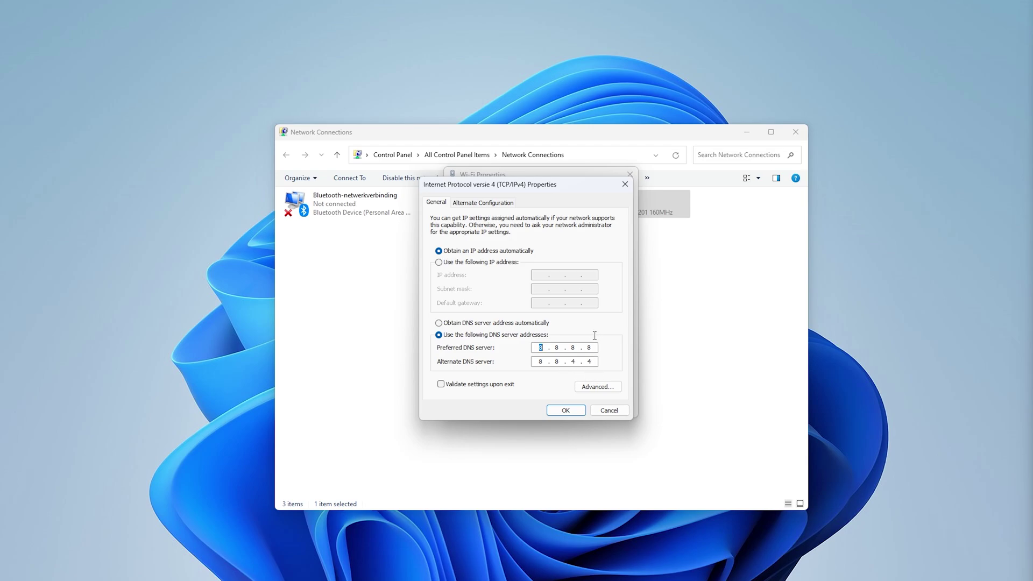
key(alt+b)
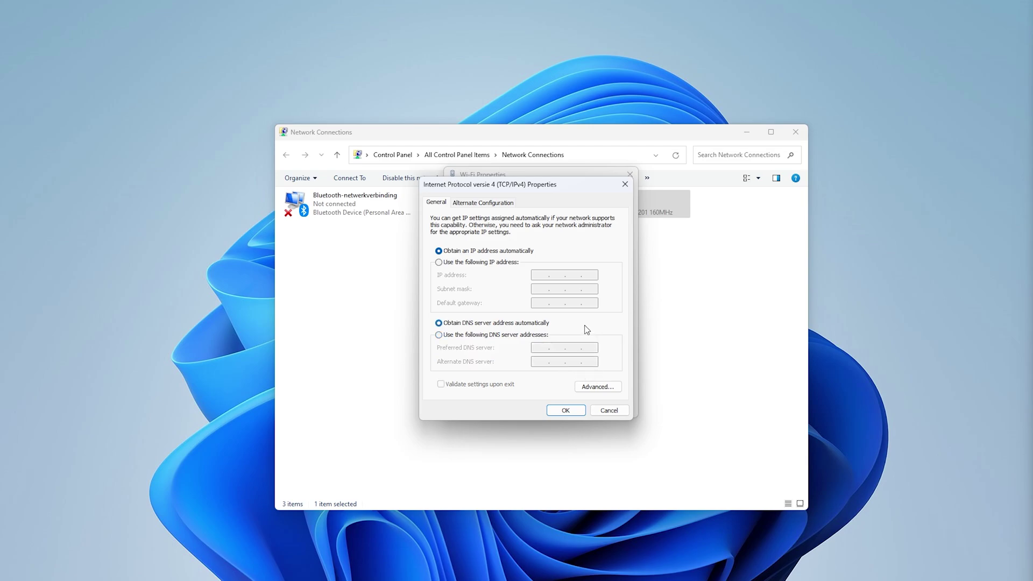
click(458, 335)
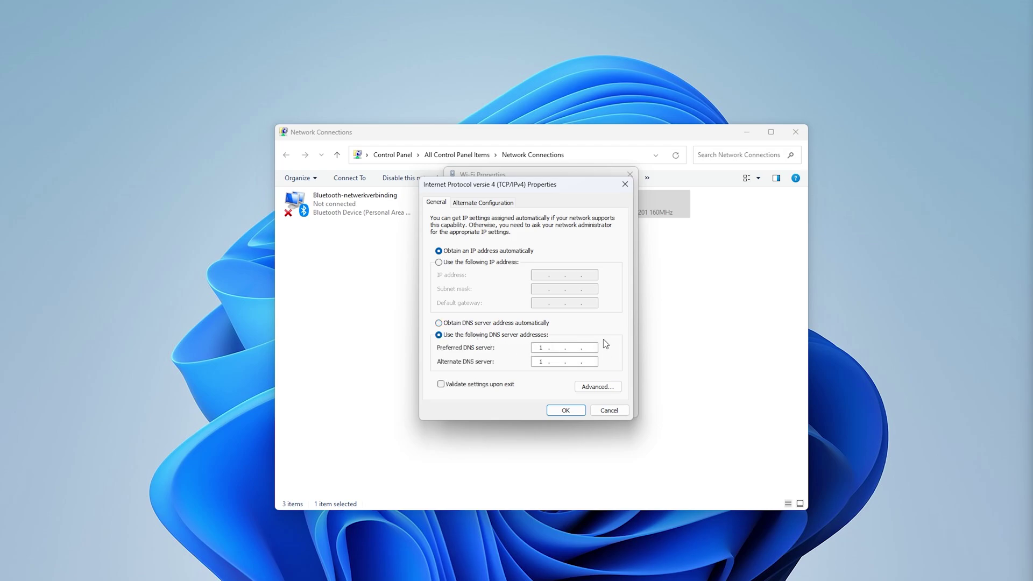
text(1.1.1.1)
click(577, 362)
text(1.1.0)
click(579, 409)
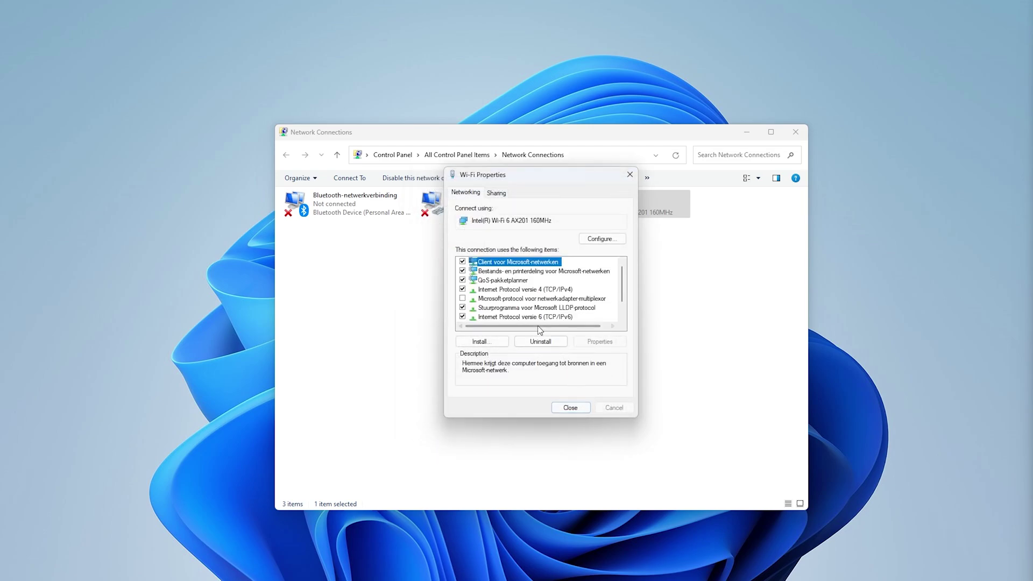
click(570, 407)
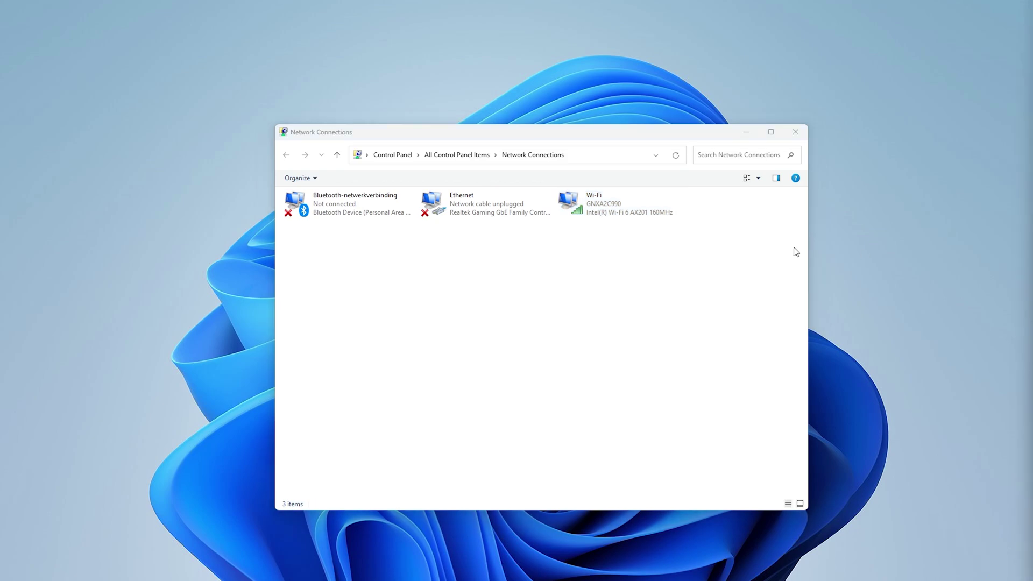
- Open the Intel(R) Wi-Fi 6 AX201 160MHz device Properties through Wi-Fi Properties' Configure button
right_click(591, 205)
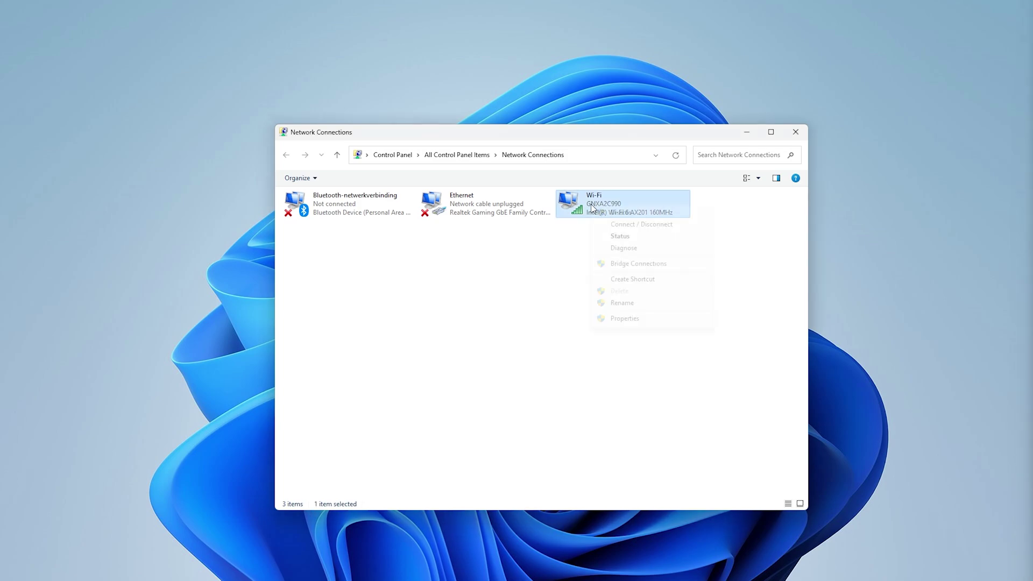
click(645, 318)
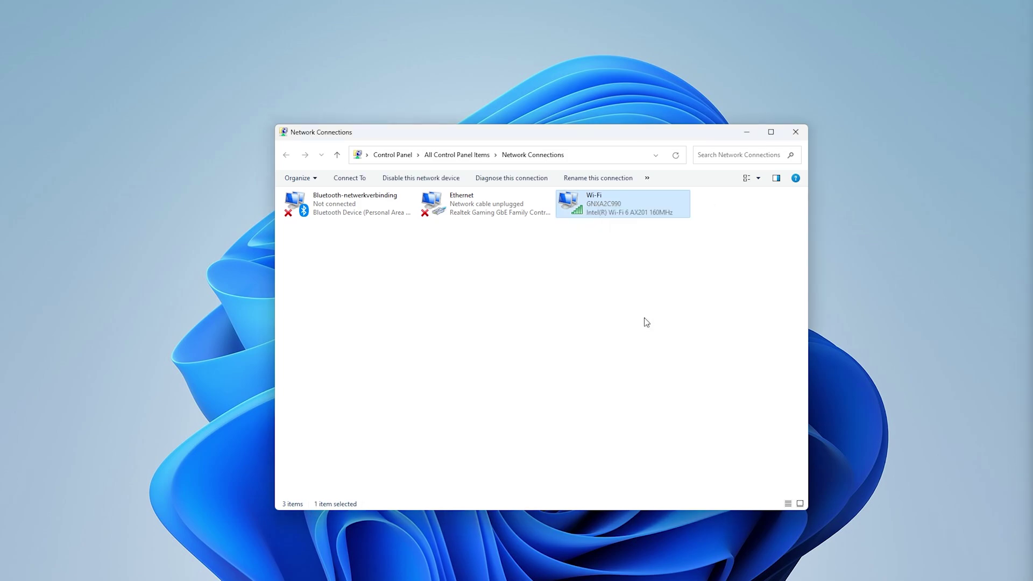
drag(406, 204, 518, 158)
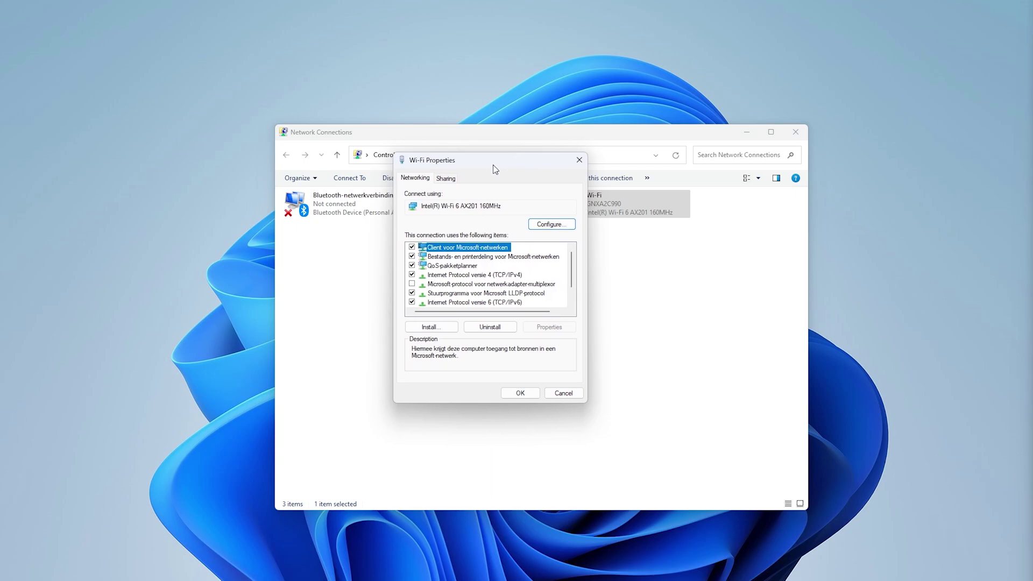
click(551, 224)
drag(152, 53, 545, 225)
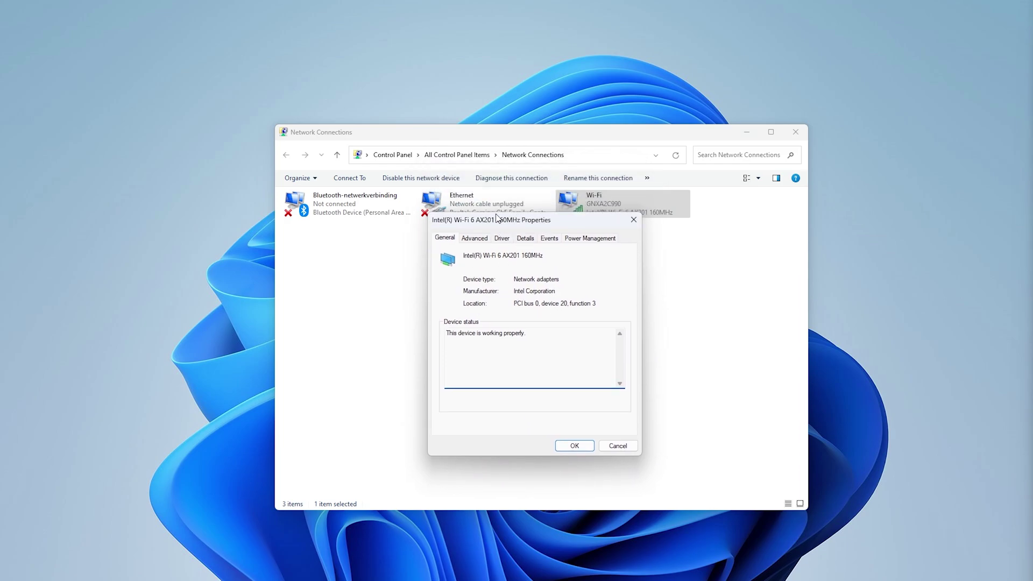
- On the adapter's Advanced tab, keep Kanaalbreedte voor 5 GHz at Automatisch
click(471, 243)
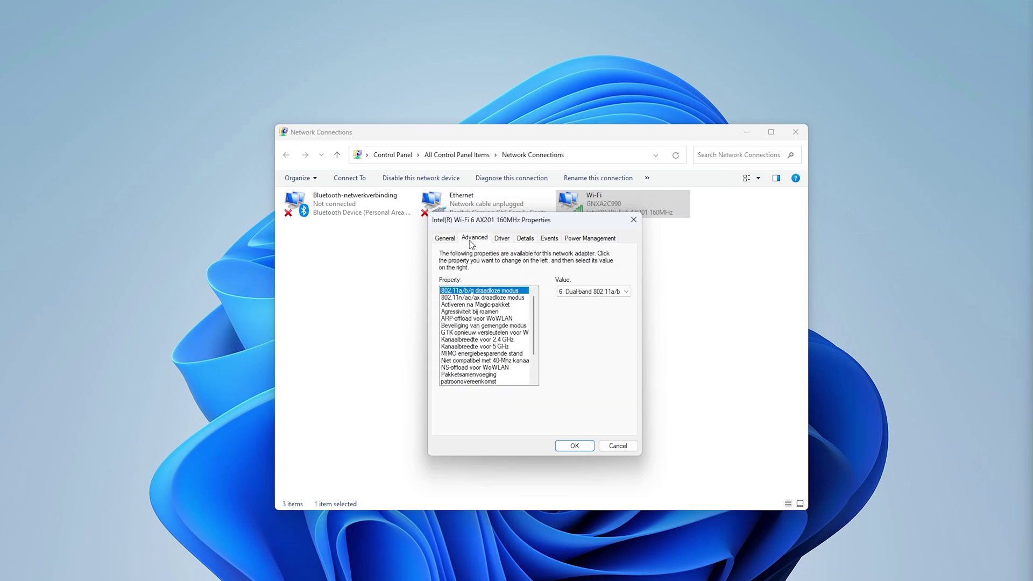
scroll(472, 312, down, 5)
scroll(474, 312, up, 3)
scroll(507, 322, down, 2)
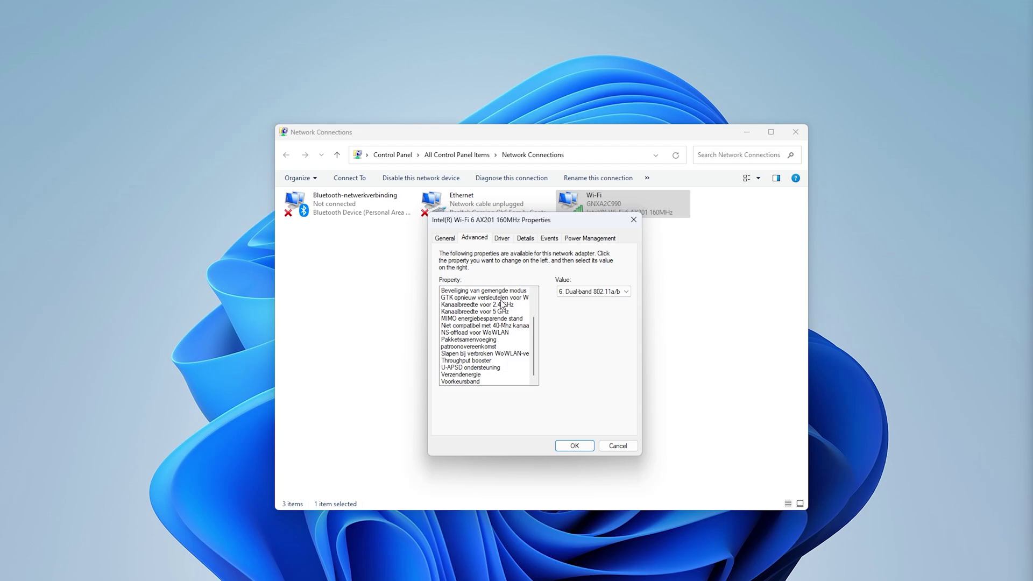
scroll(489, 301, up, 2)
scroll(484, 300, down, 1)
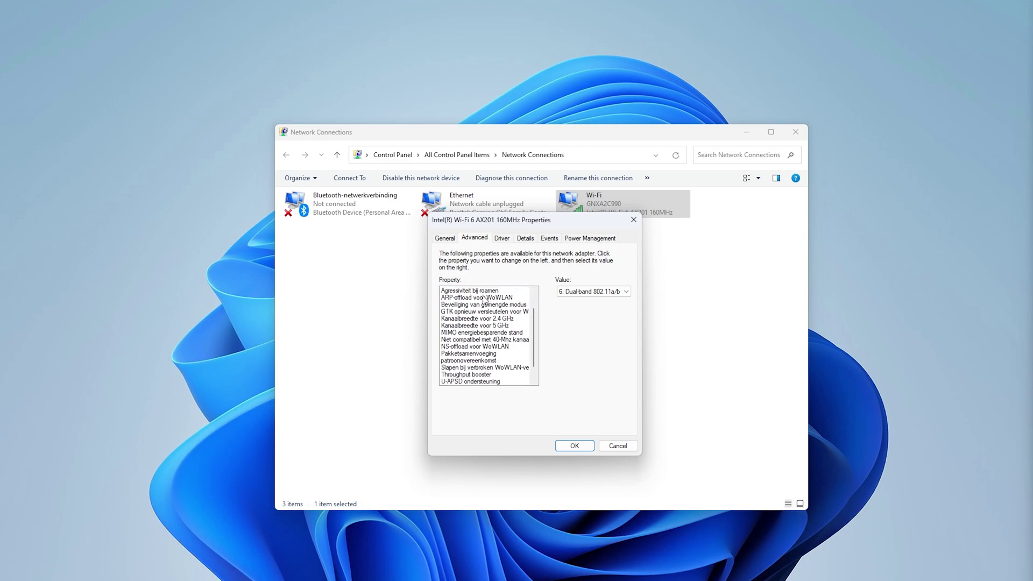
click(456, 327)
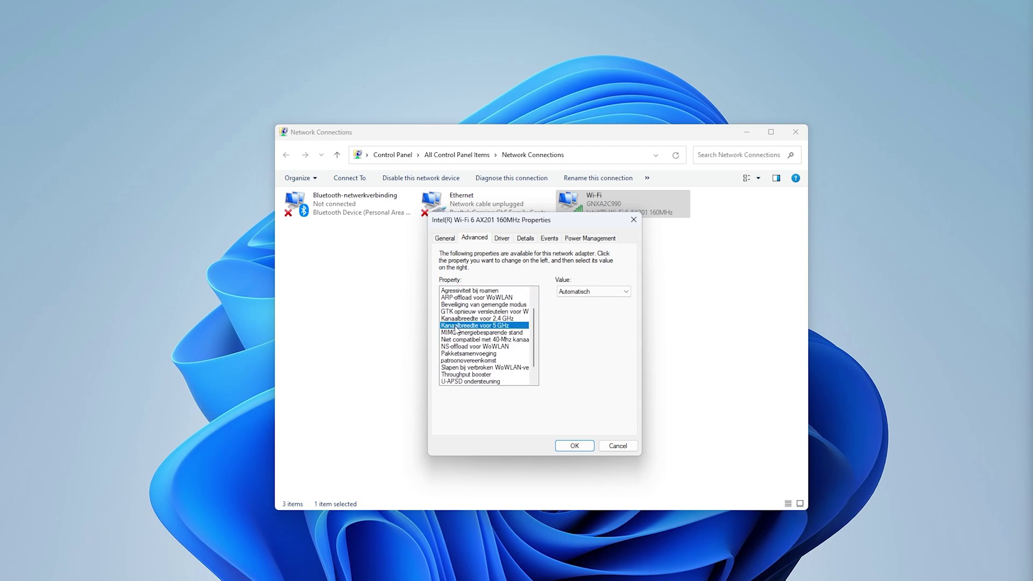
click(582, 292)
click(576, 310)
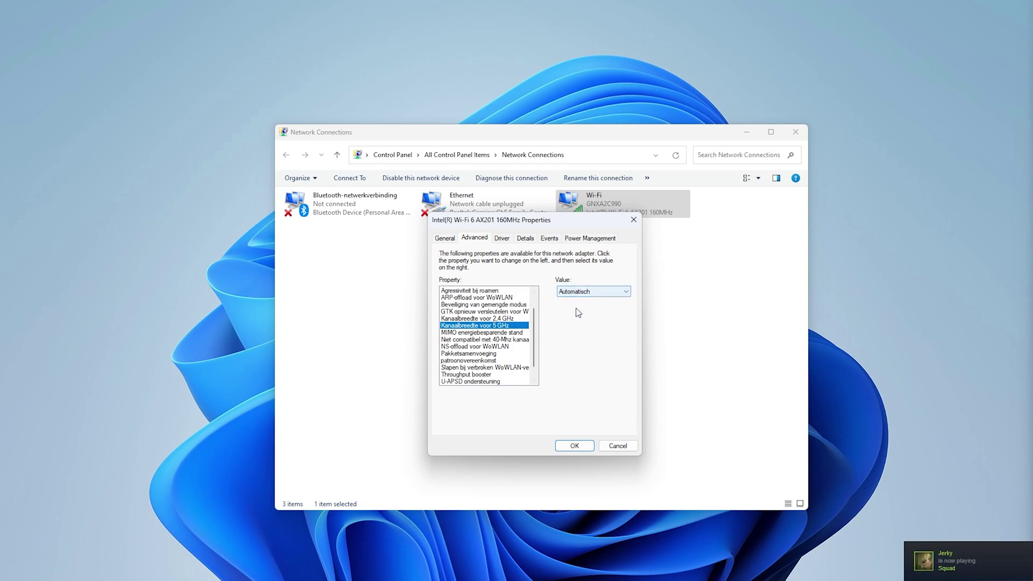
- Keep Kanaalbreedte voor 2,4 GHz at Automatisch and set Voorkeursband to 3. 5 GHz band
click(472, 318)
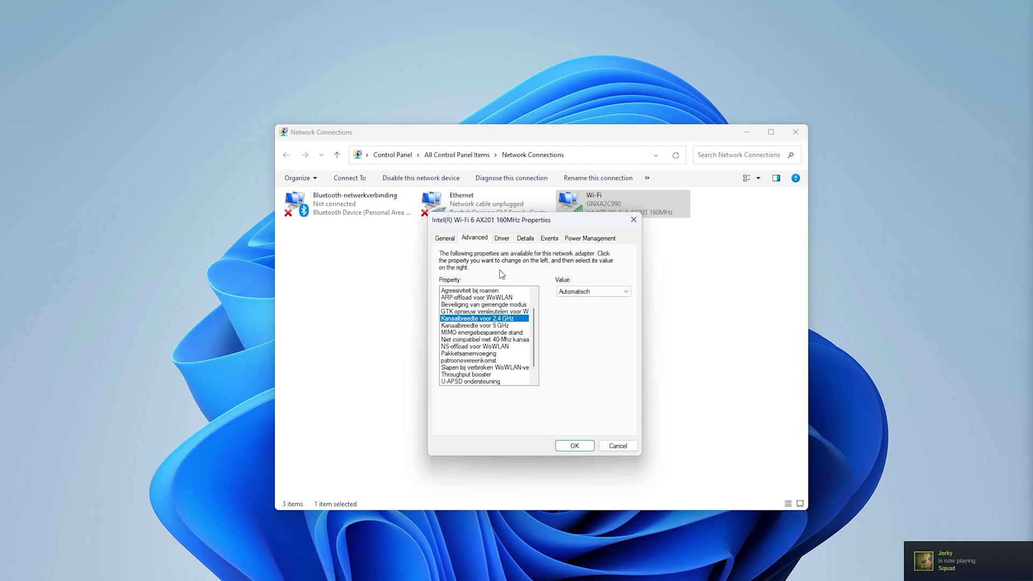
click(574, 295)
click(573, 309)
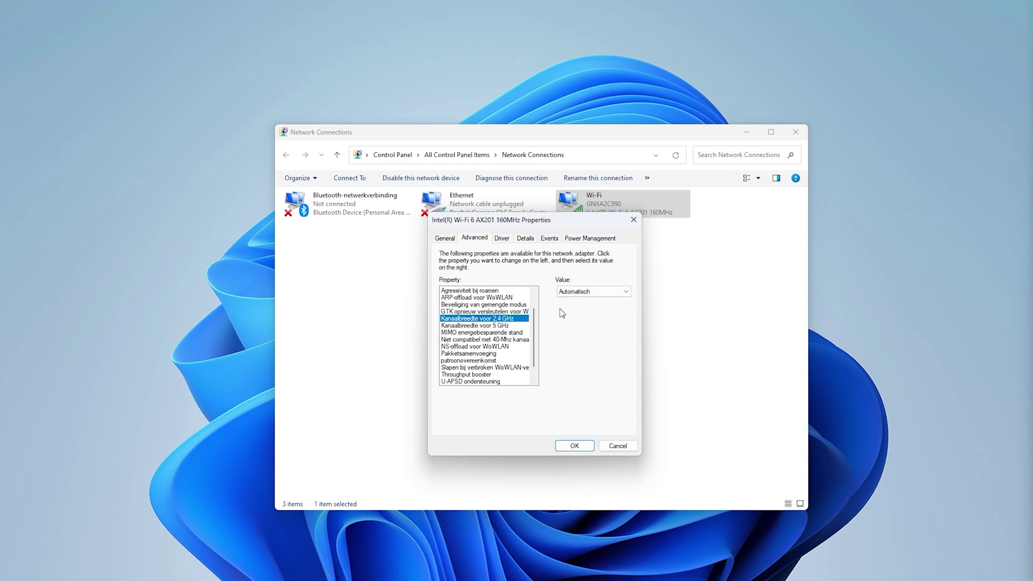
scroll(518, 322, down, 1)
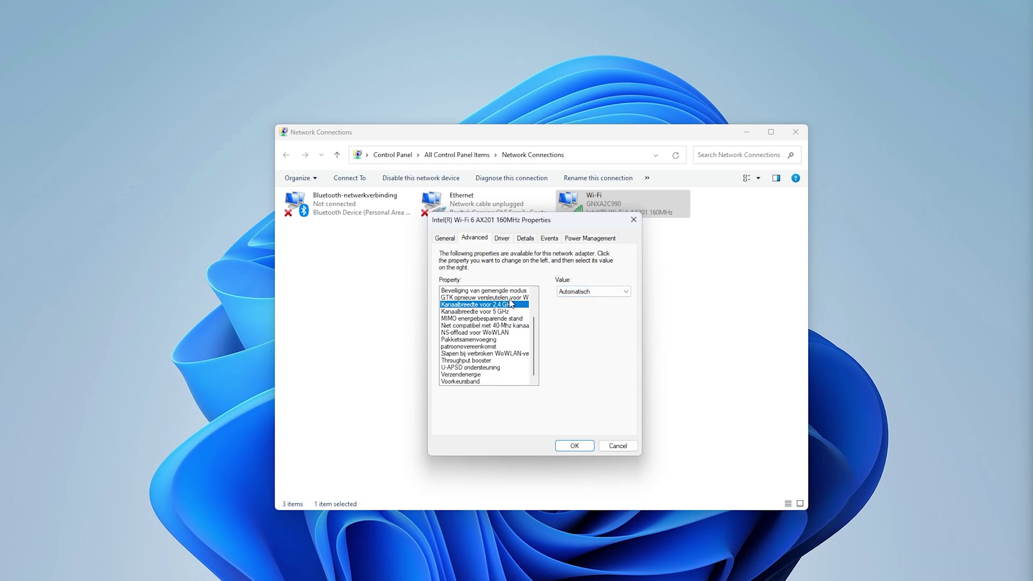
click(466, 382)
click(605, 291)
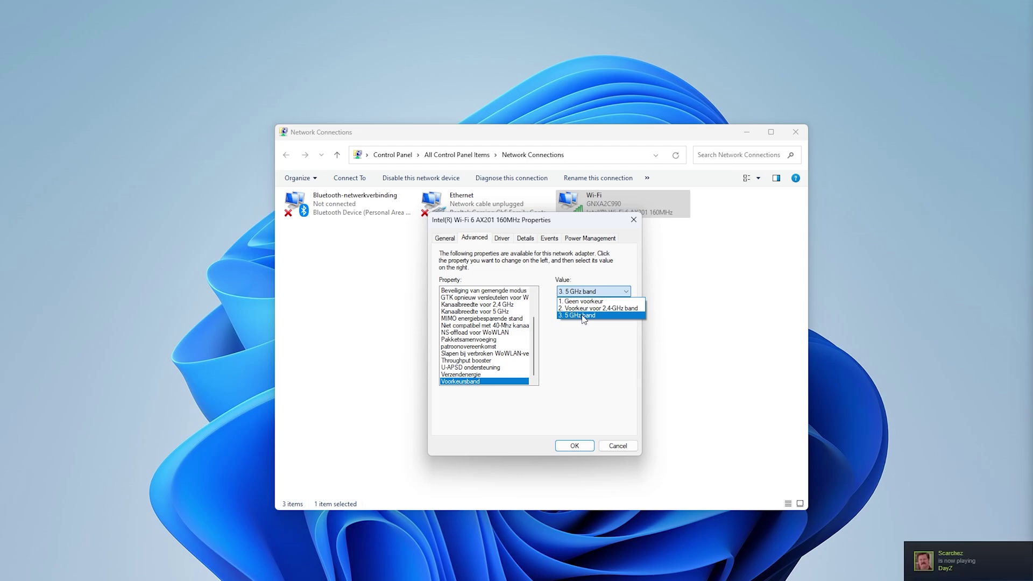
click(589, 346)
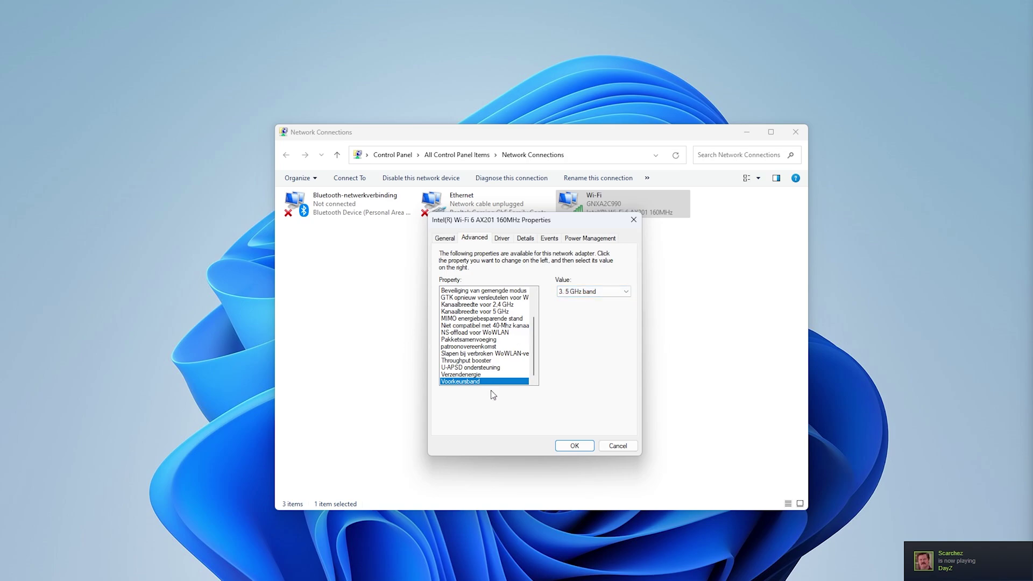
- Leave 802.11a/b/g draadloze modus at 6. Dual-band 802.11a/b/g and confirm the advanced settings with OK
click(586, 293)
click(591, 316)
scroll(489, 338, up, 3)
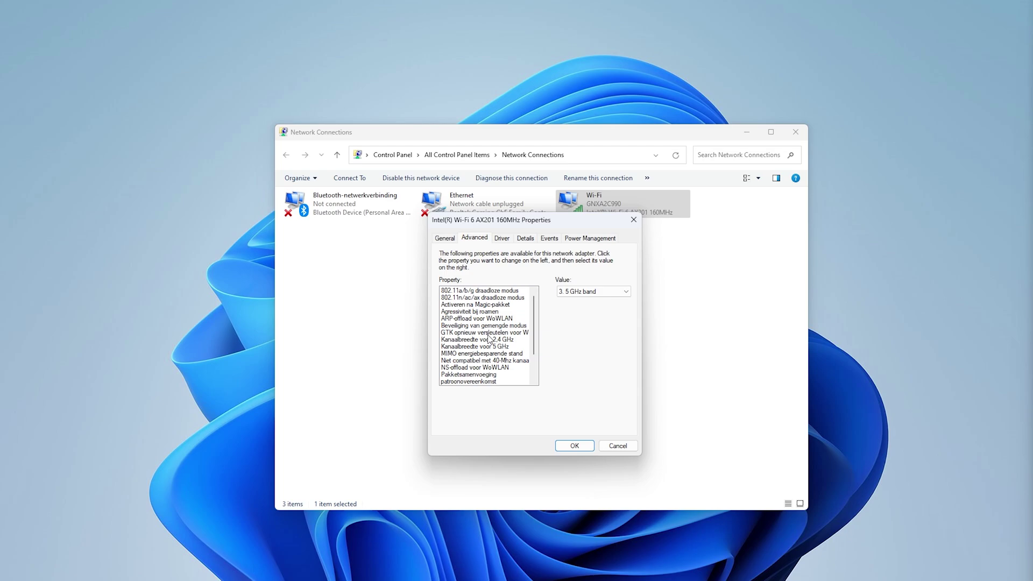
click(479, 291)
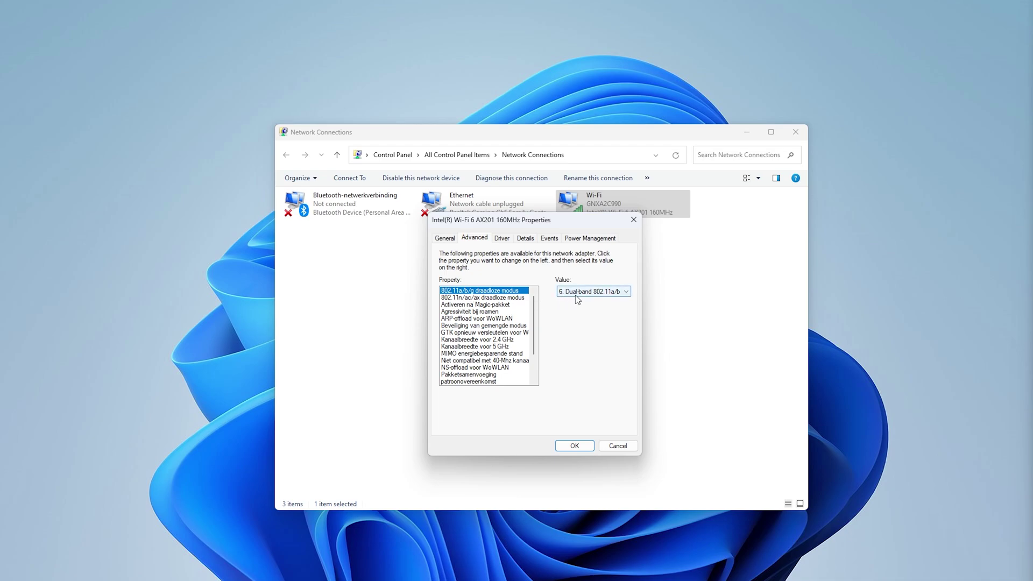
click(600, 293)
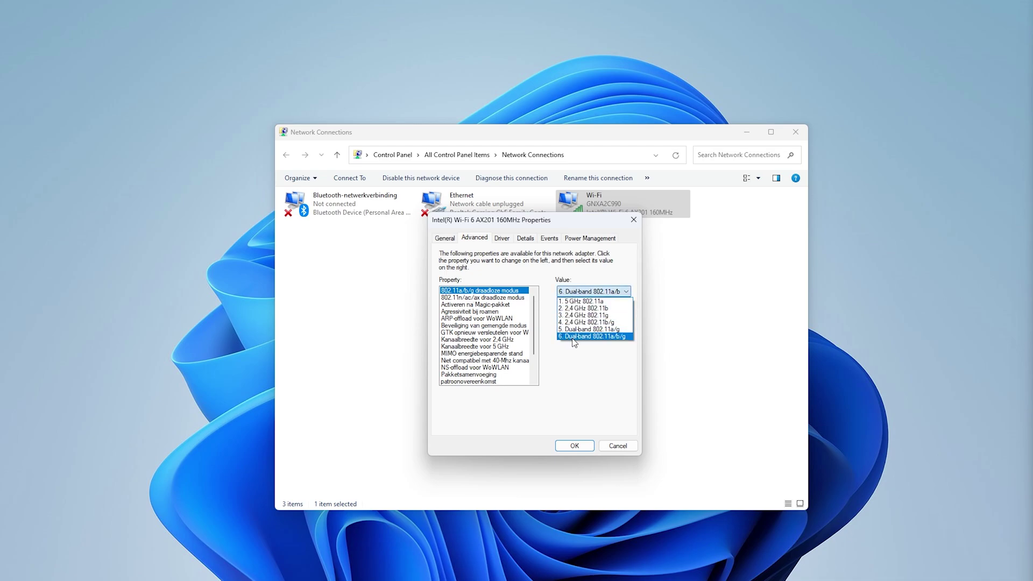
click(622, 341)
scroll(521, 312, down, 1)
scroll(521, 312, down, 2)
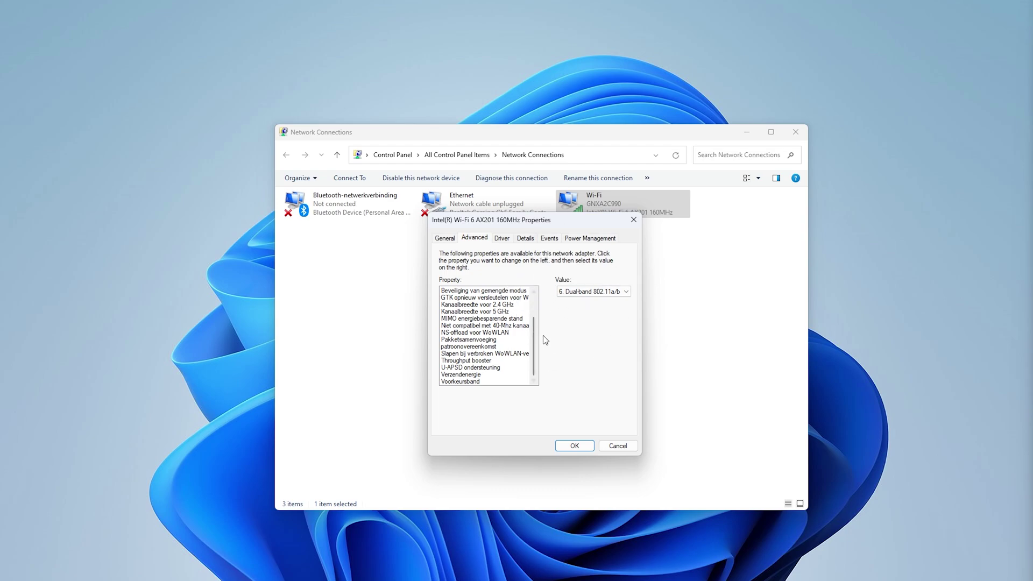
click(574, 446)
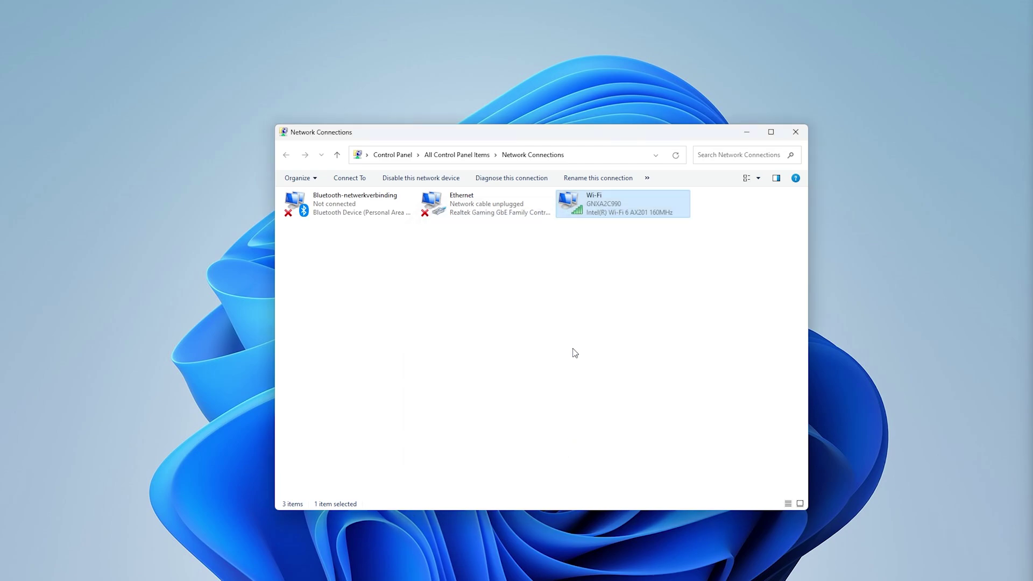
- Diagnose the Wi-Fi connection, which reports no problem, and close the troubleshooter
right_click(593, 214)
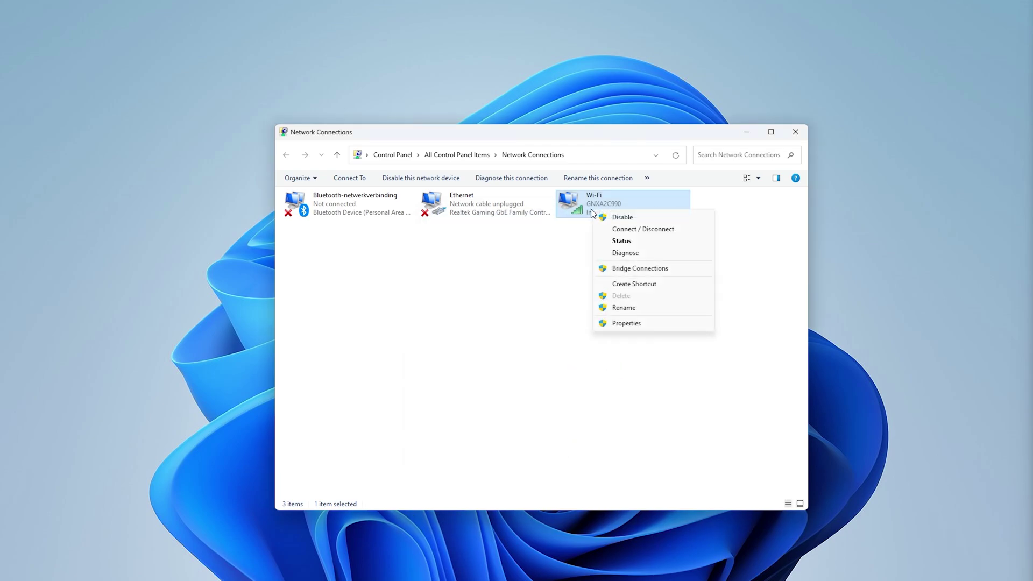
click(637, 253)
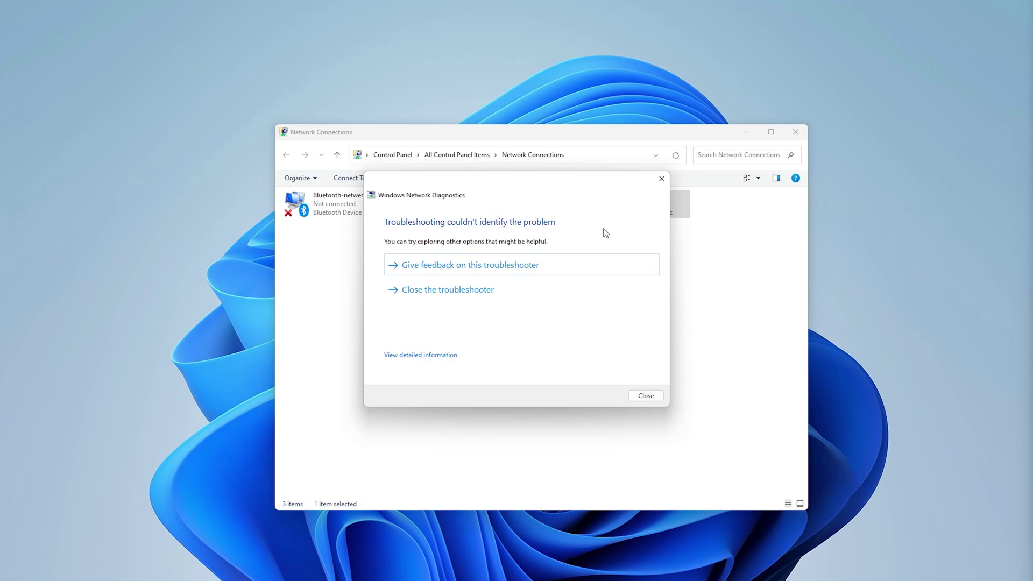
click(654, 398)
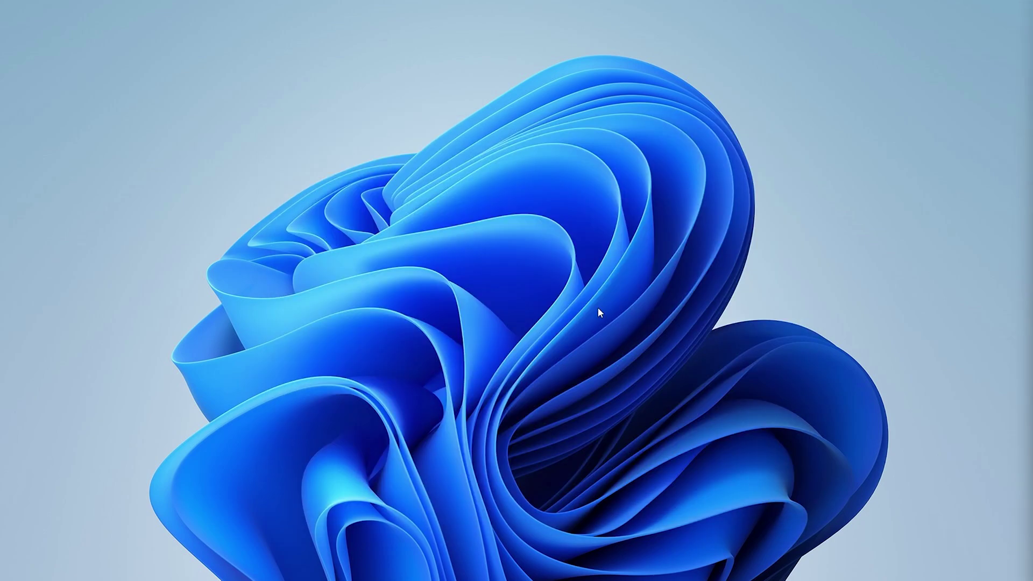
- Open Device Manager from the Start button's quick-link menu and centre its window
mouse_move(399, 573)
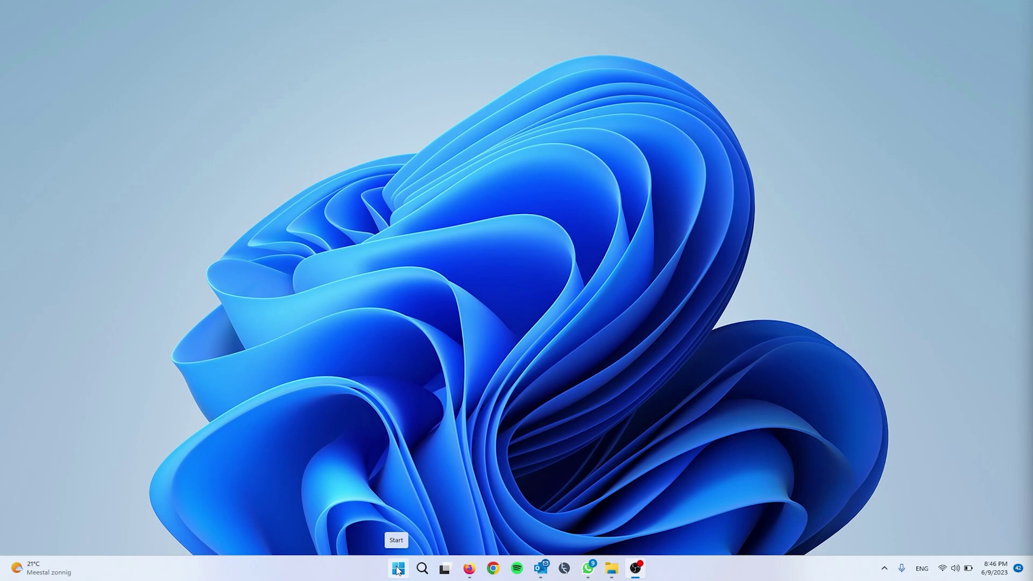
right_click(399, 571)
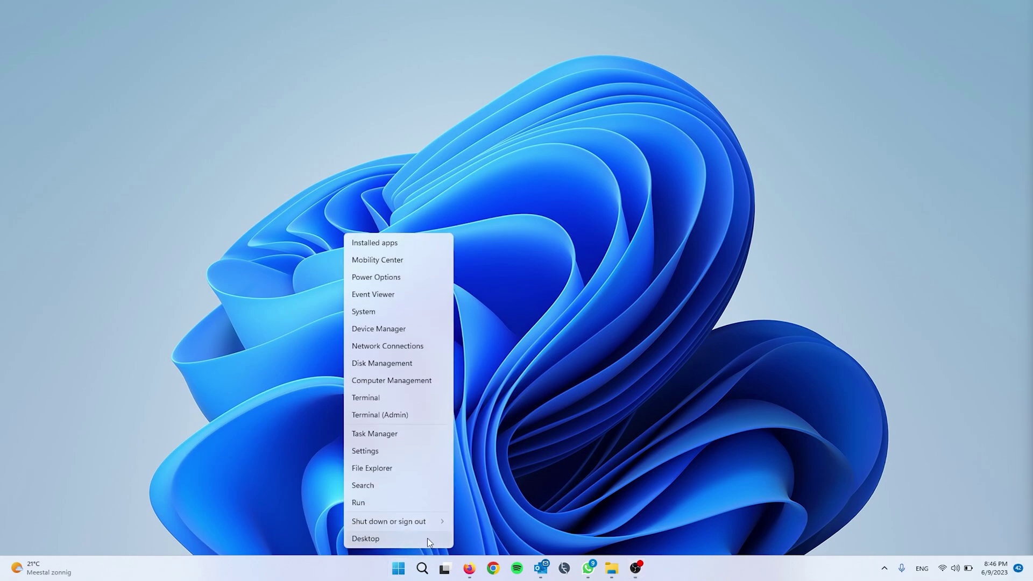
click(404, 330)
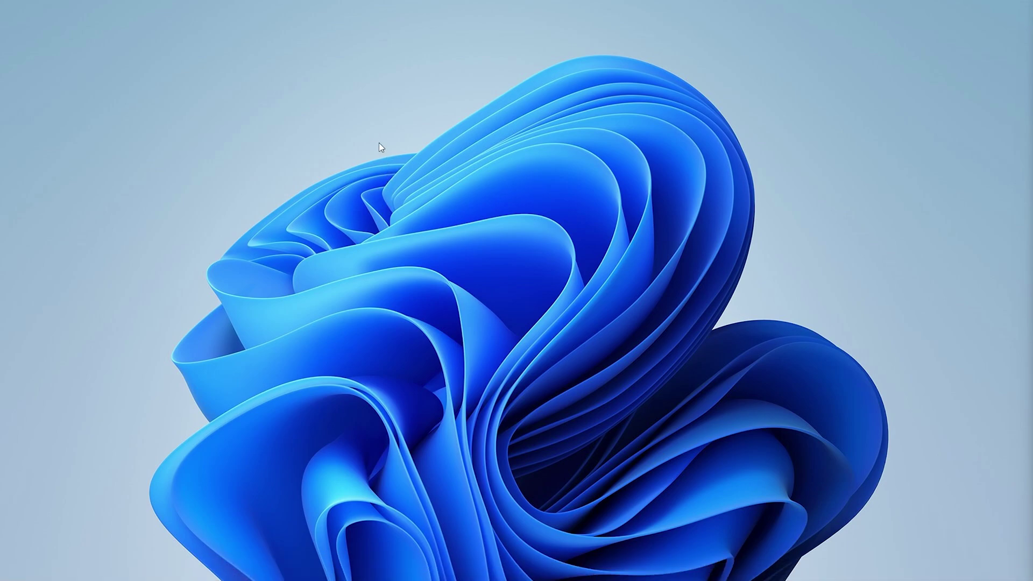
drag(245, 33, 502, 114)
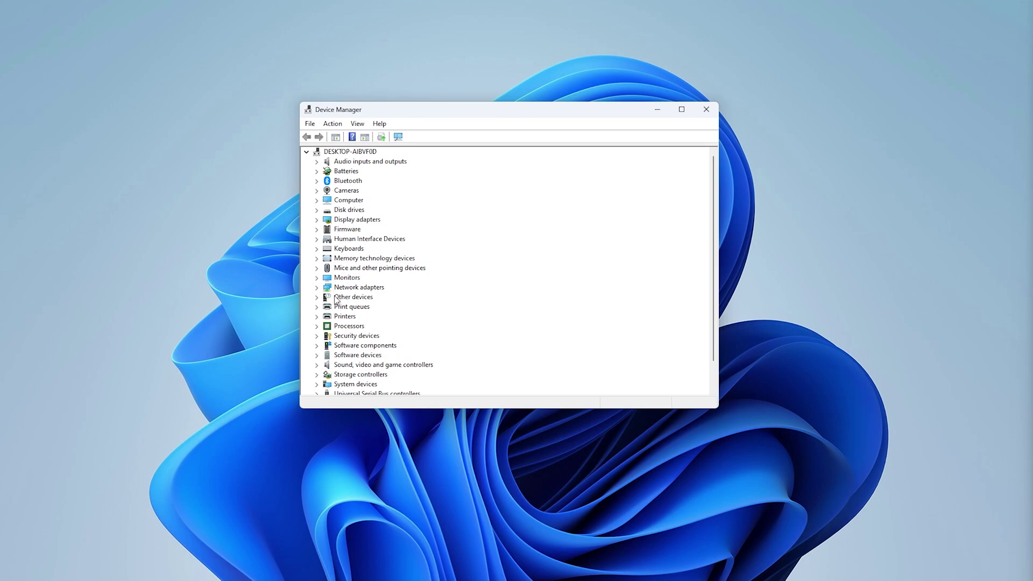
- Search automatically for a newer Intel(R) Wi-Fi 6 AX201 160MHz driver, finding the best one already installed
click(367, 289)
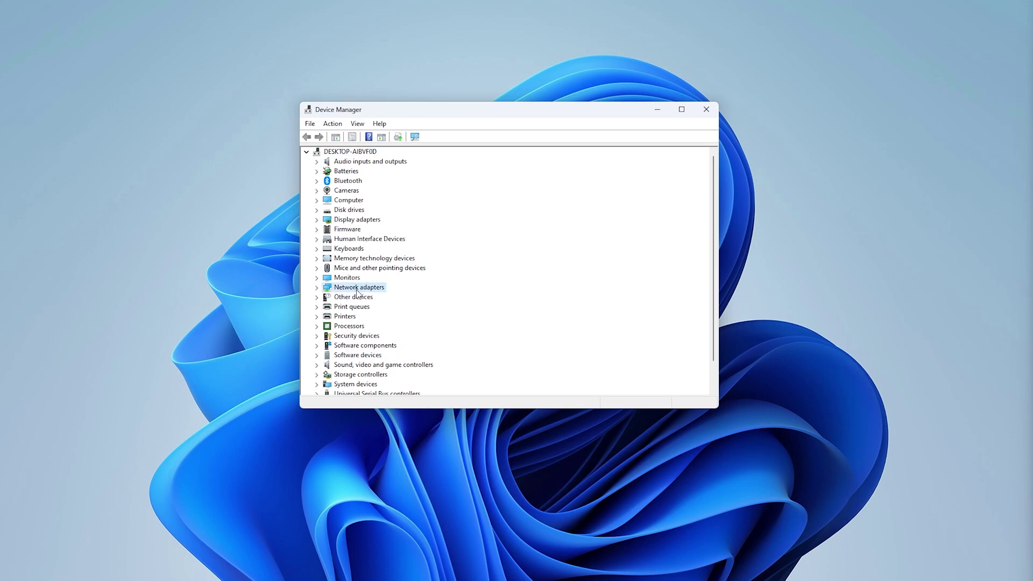
click(317, 288)
scroll(321, 291, down, 1)
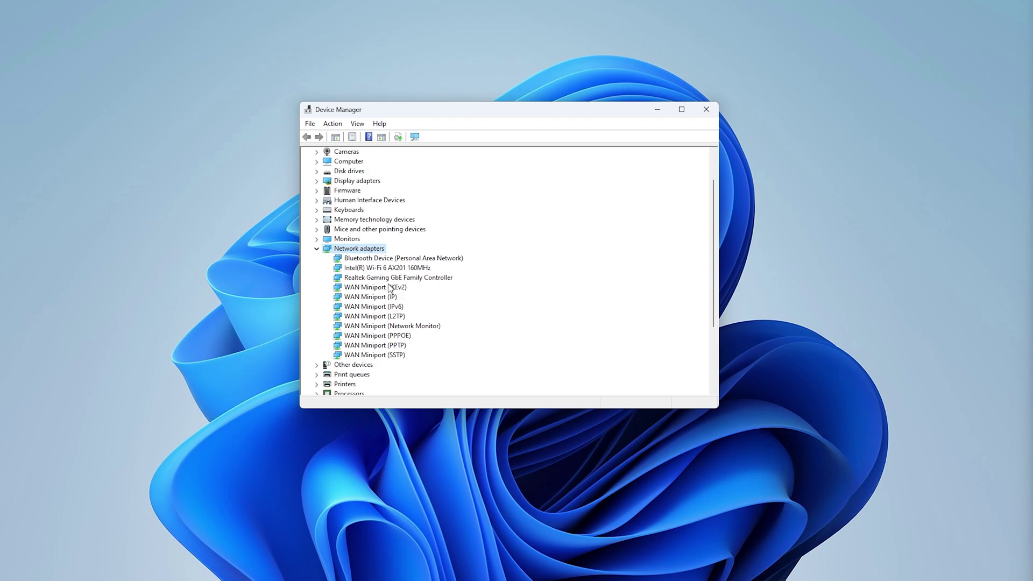
click(359, 272)
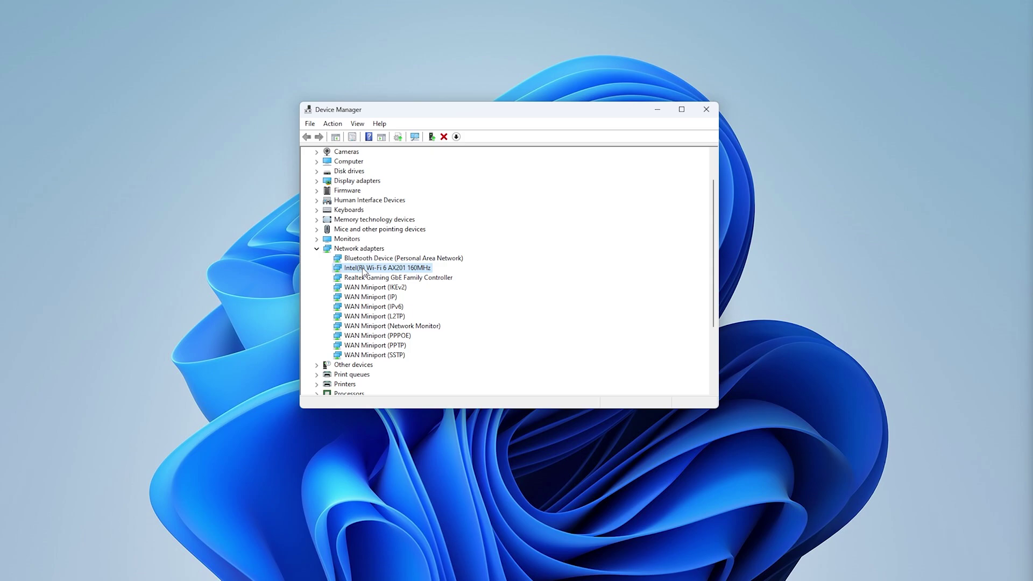
right_click(363, 272)
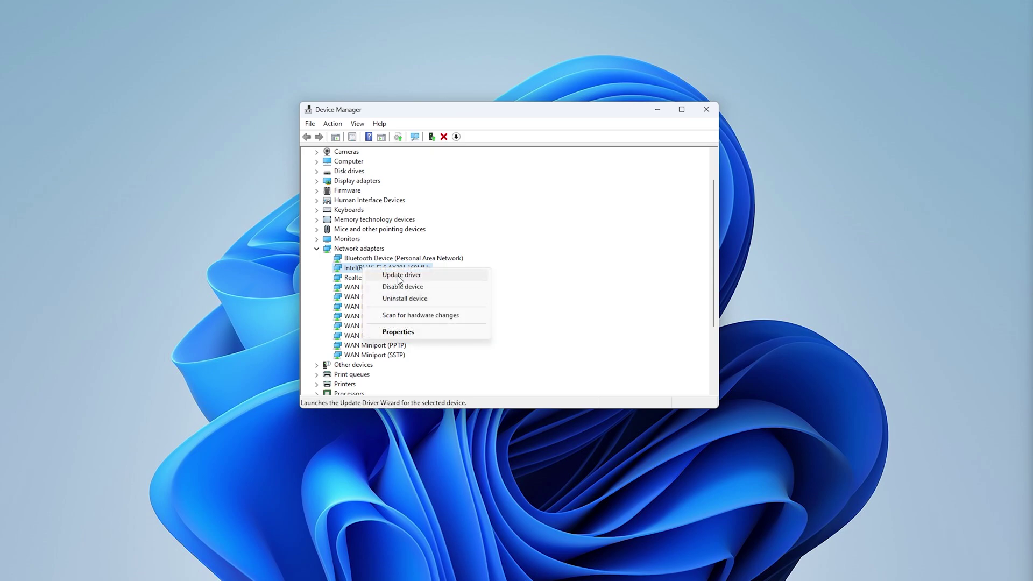
click(398, 276)
click(434, 241)
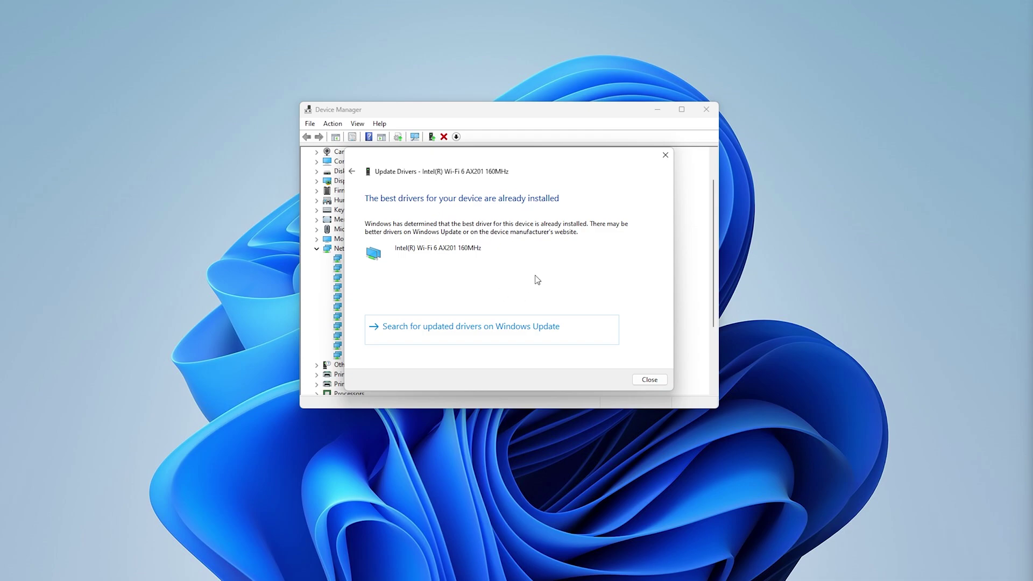
click(649, 379)
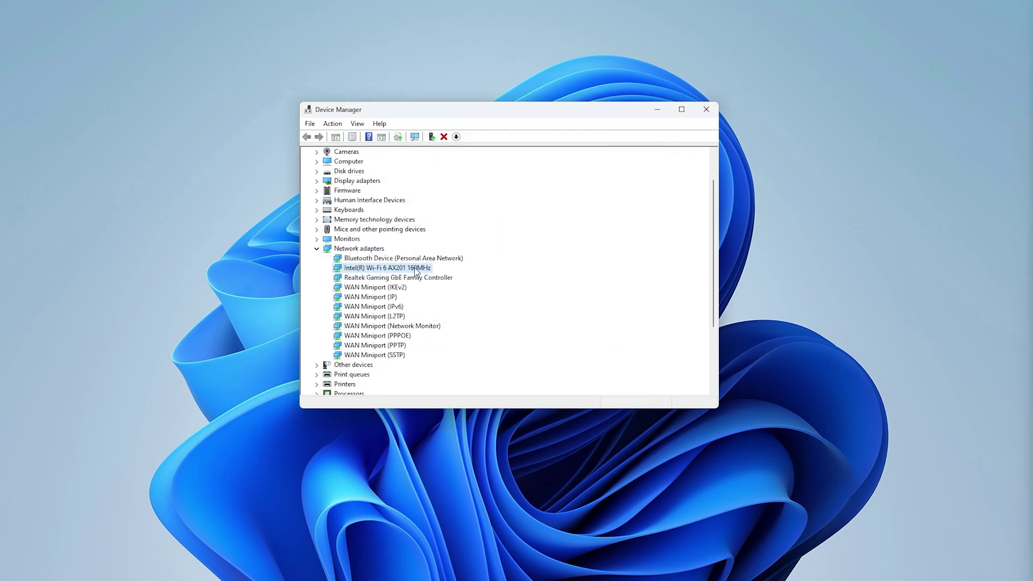
drag(487, 115, 500, 147)
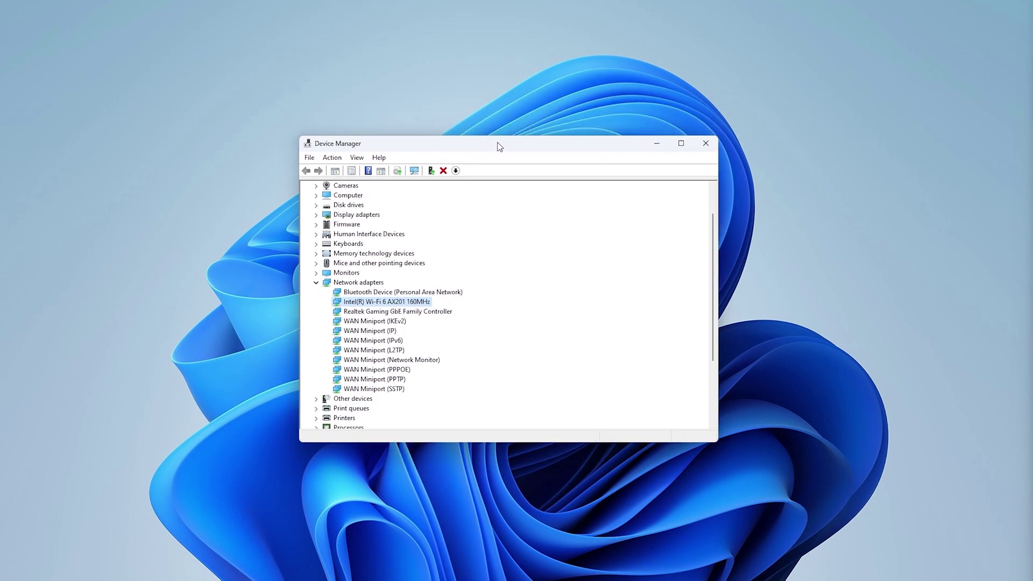